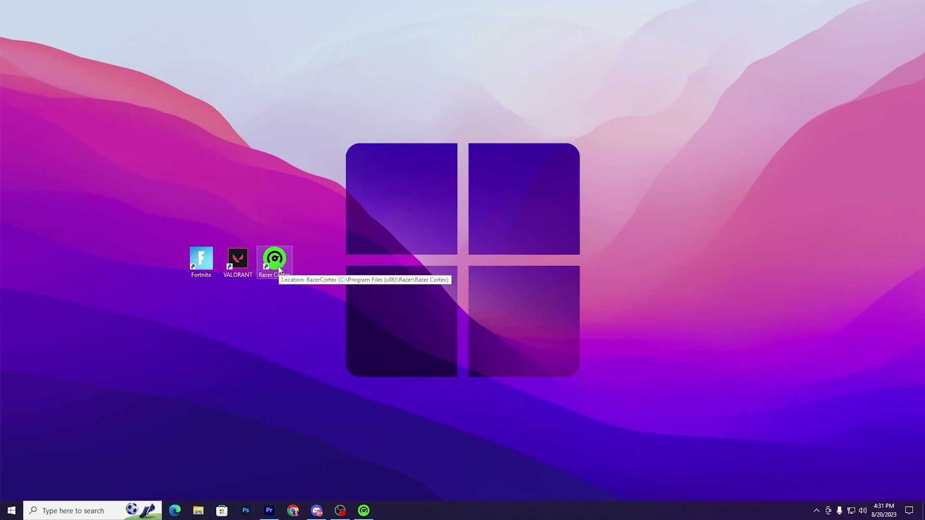
# Launch Razer Cortex from the taskbar icon to reach its My Library page
pyautogui.click(364, 510)
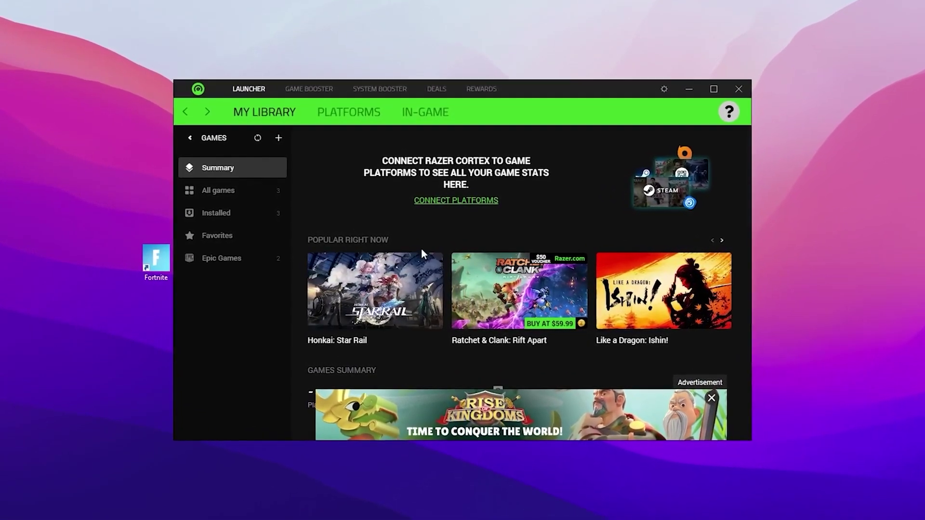
# Open Game Booster's Boost page and review its Specials, Processes and Services lists
pyautogui.click(304, 89)
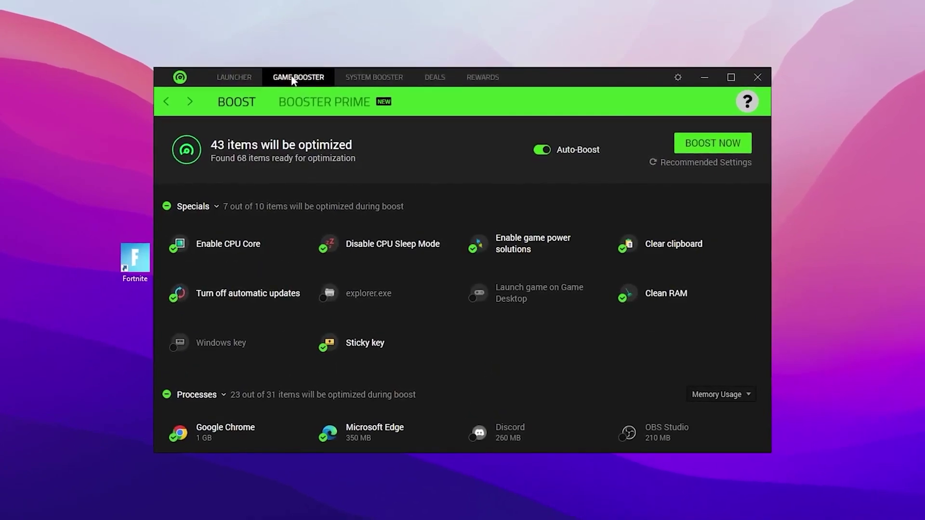
pyautogui.scroll(-3, 200, 205)
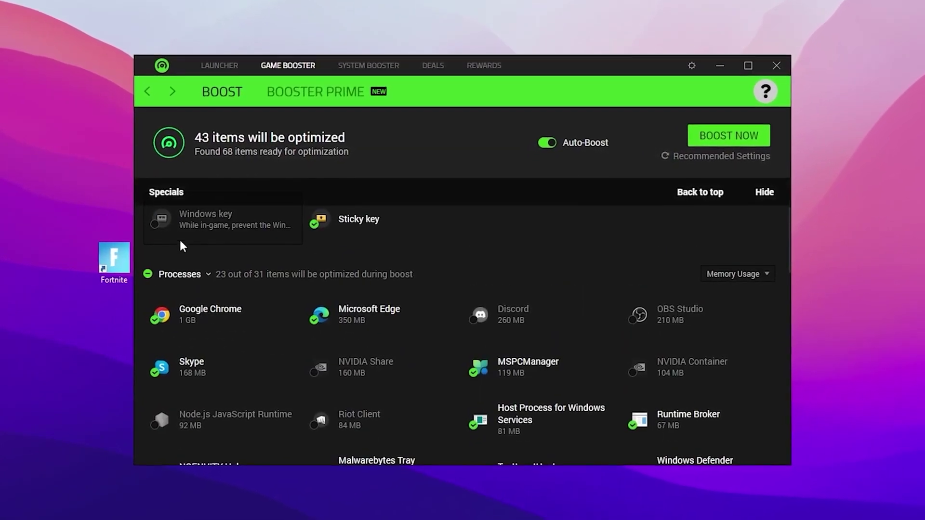
pyautogui.scroll(-10, 181, 242)
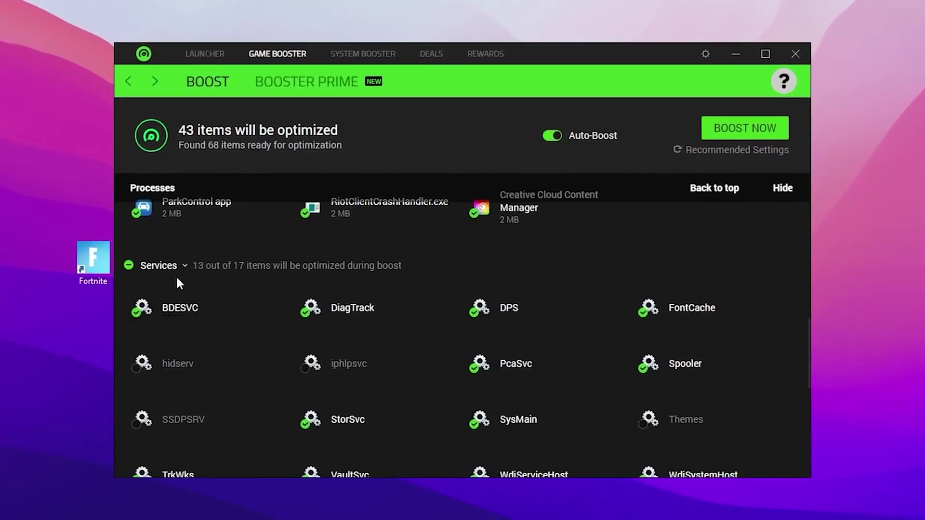
pyautogui.scroll(10, 258, 304)
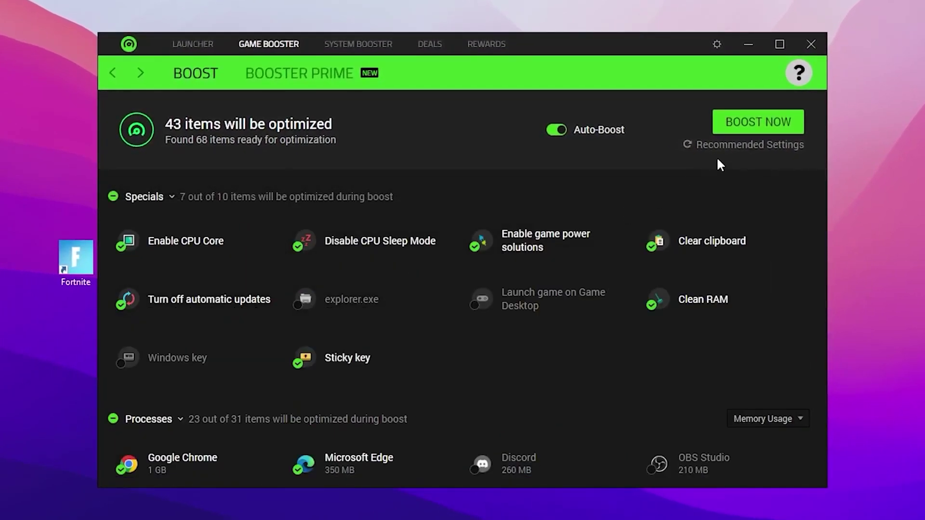
# Apply Recommended Settings and switch on Enable CPU Core, leaving 19 items to optimize
pyautogui.click(762, 143)
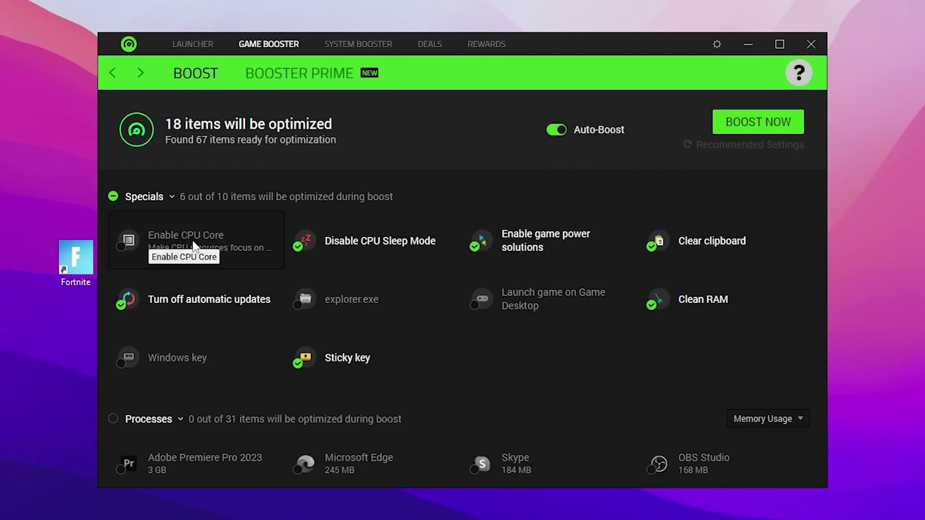
pyautogui.click(121, 246)
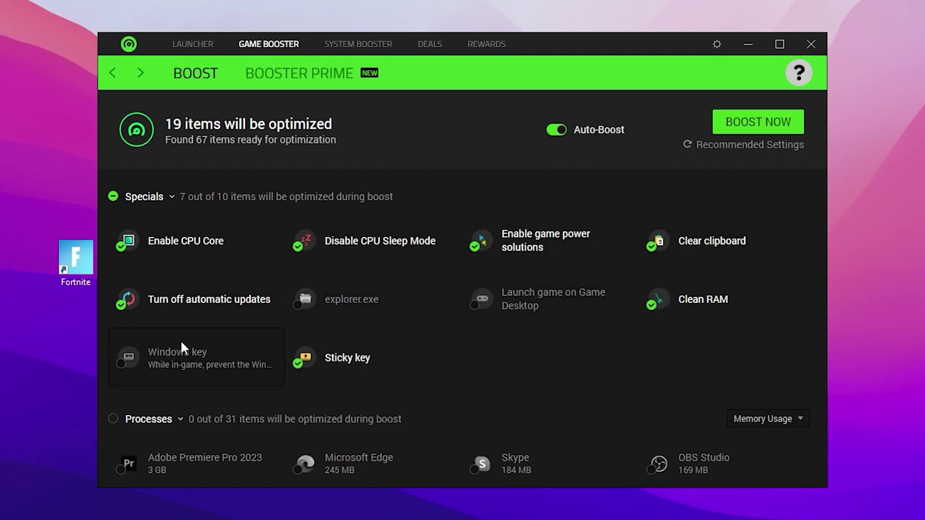
# Tick the Processes section to include all 31 processes in the boost
pyautogui.scroll(-2, 238, 307)
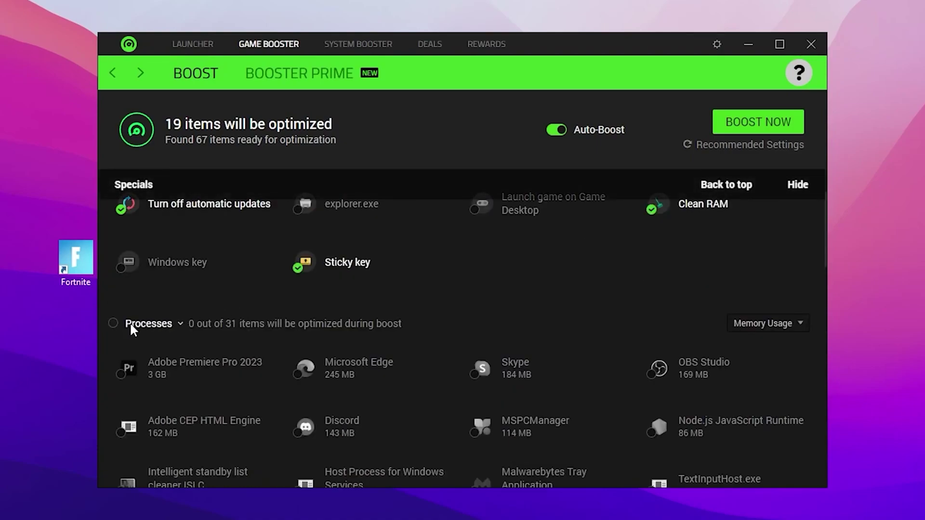
pyautogui.click(113, 323)
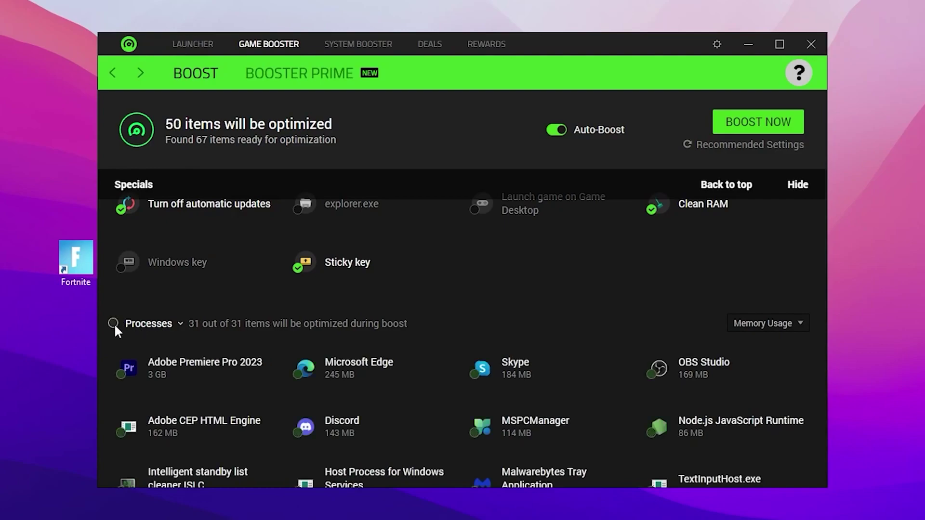
pyautogui.scroll(-1, 404, 301)
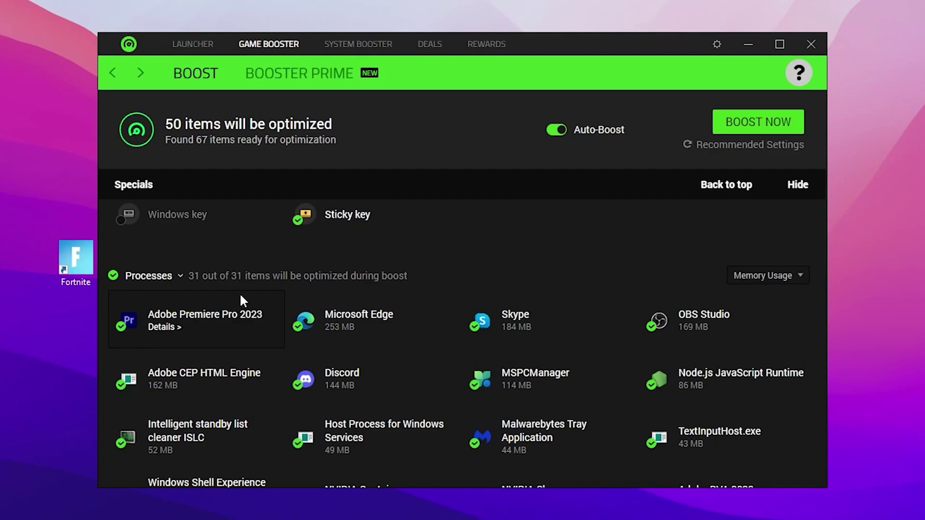
pyautogui.scroll(-1, 411, 373)
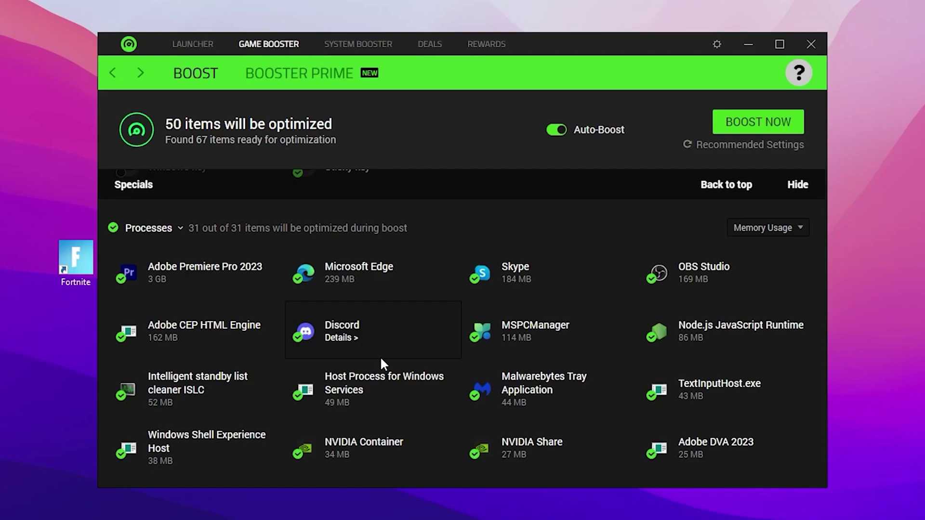
pyautogui.scroll(-6, 381, 360)
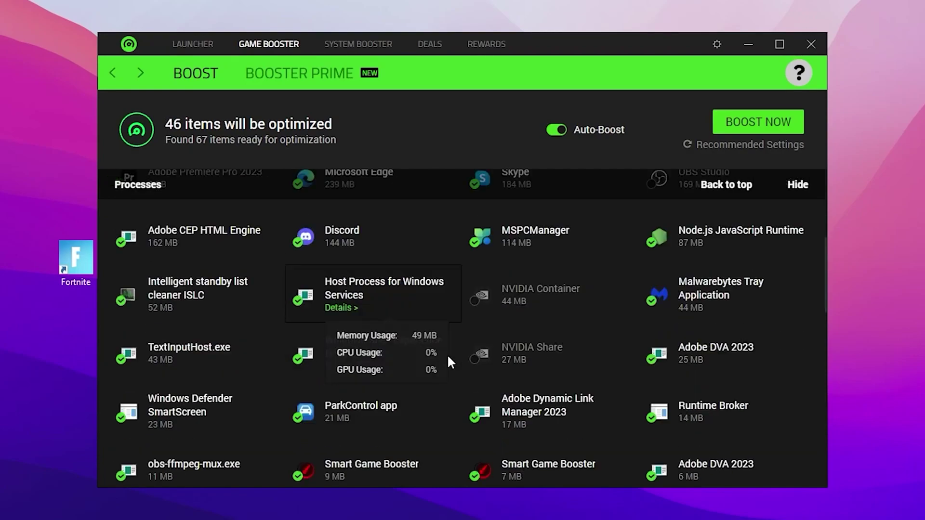
# Exclude NVIDIA Web Helper, ShadowPlay Helper, Riot Client, Host Process and Shell Experience Host, leaving 41 items
pyautogui.click(272, 344)
pyautogui.click(530, 393)
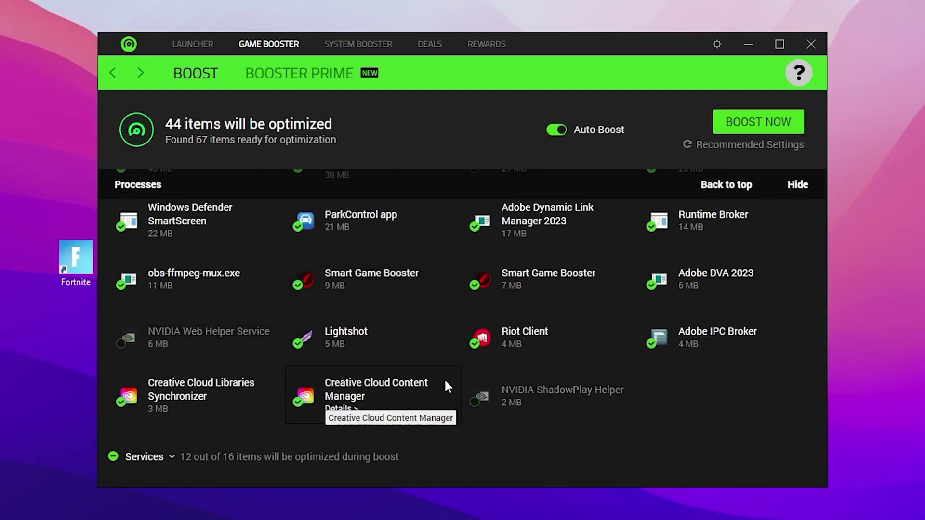
pyautogui.scroll(1, 505, 385)
pyautogui.click(541, 390)
pyautogui.scroll(1, 342, 391)
pyautogui.scroll(3, 342, 391)
pyautogui.click(345, 388)
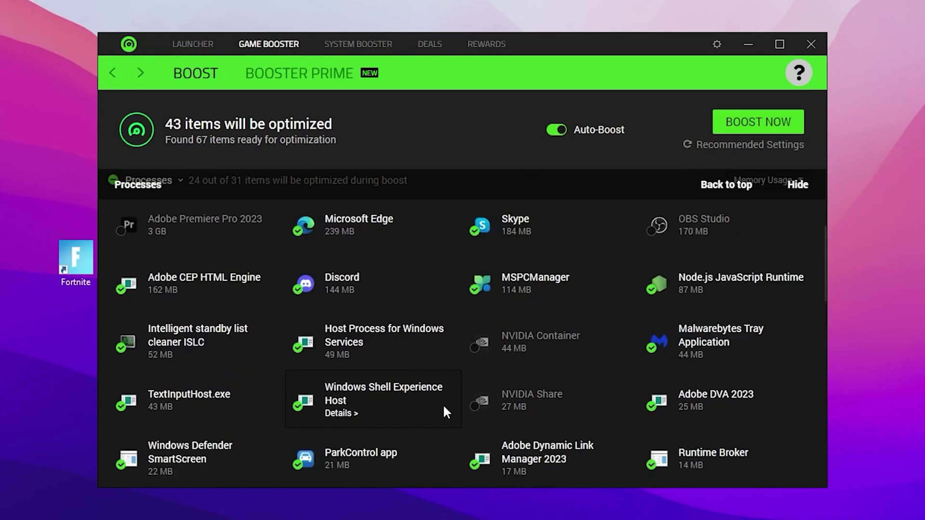
pyautogui.click(396, 397)
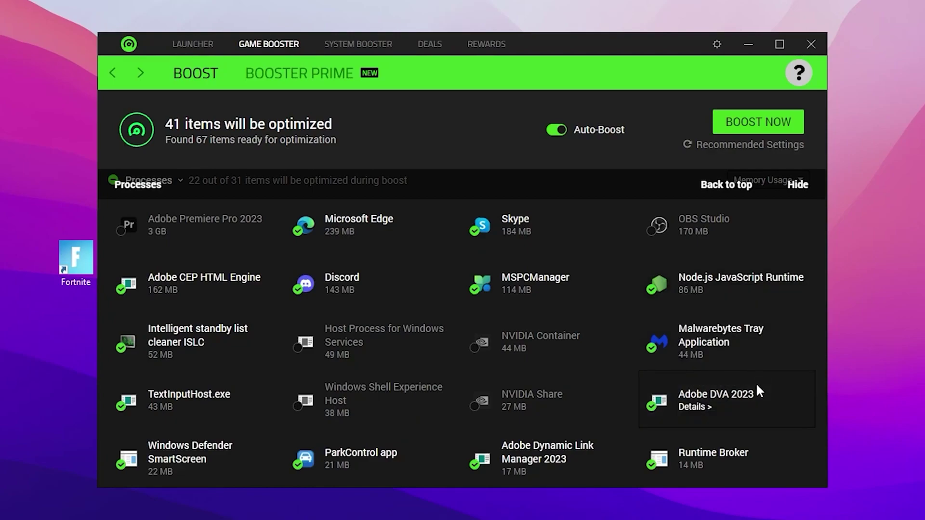
pyautogui.scroll(-2, 473, 350)
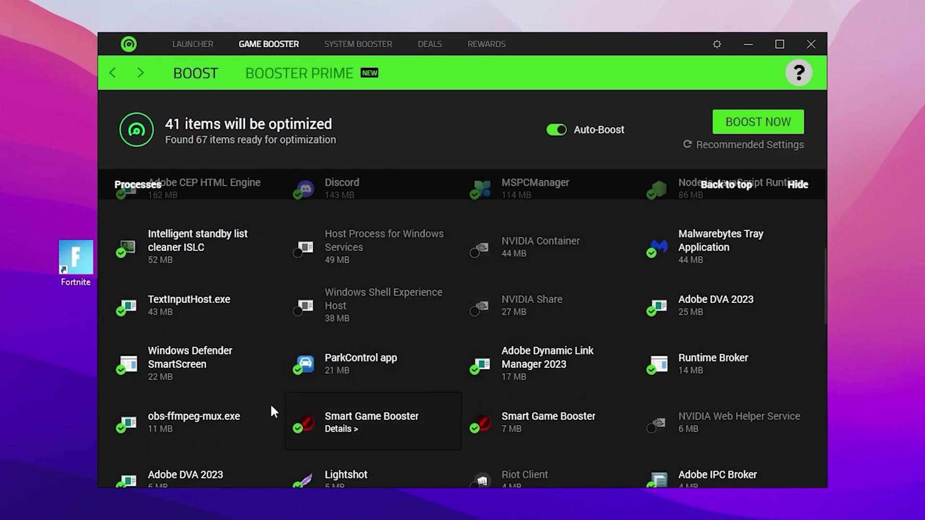
pyautogui.scroll(-2, 510, 359)
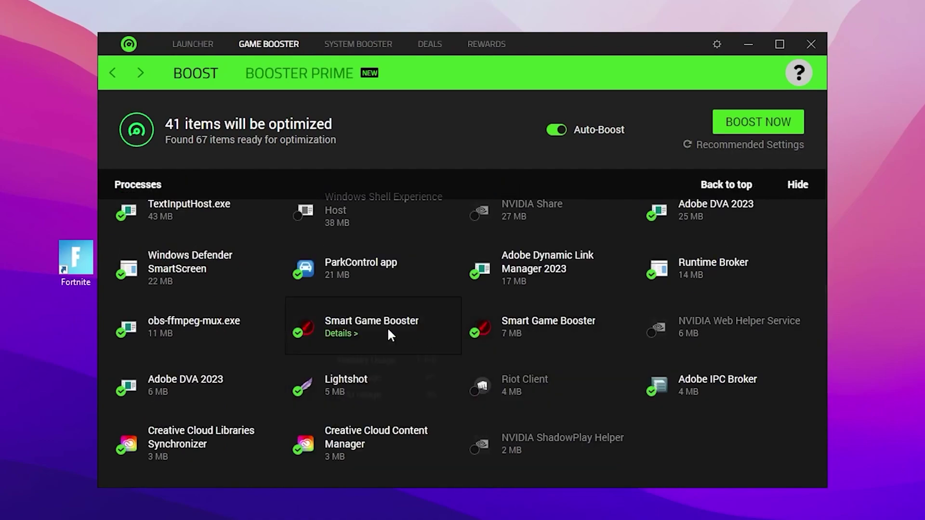
pyautogui.moveTo(407, 328)
pyautogui.scroll(-4, 407, 328)
# Run the boost on all 41 items, releasing 2.17 GB of memory
pyautogui.scroll(-1, 407, 328)
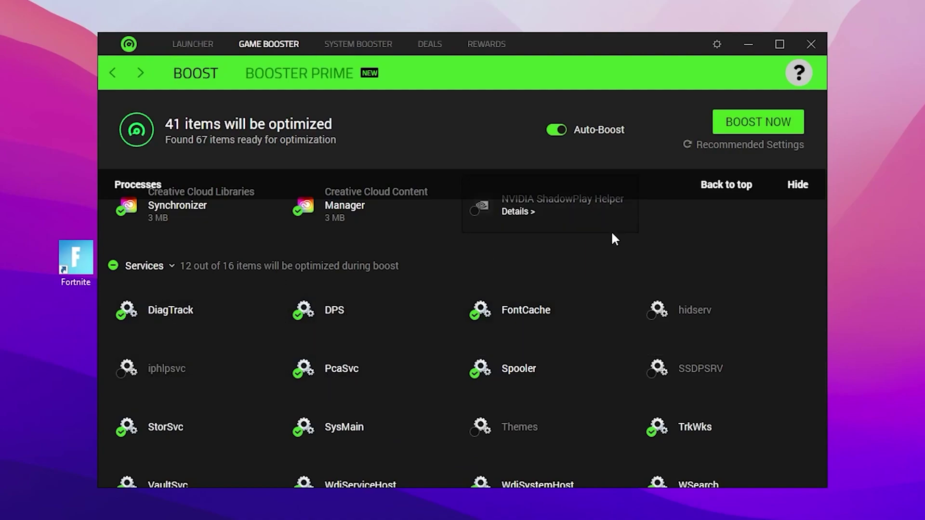
pyautogui.click(748, 120)
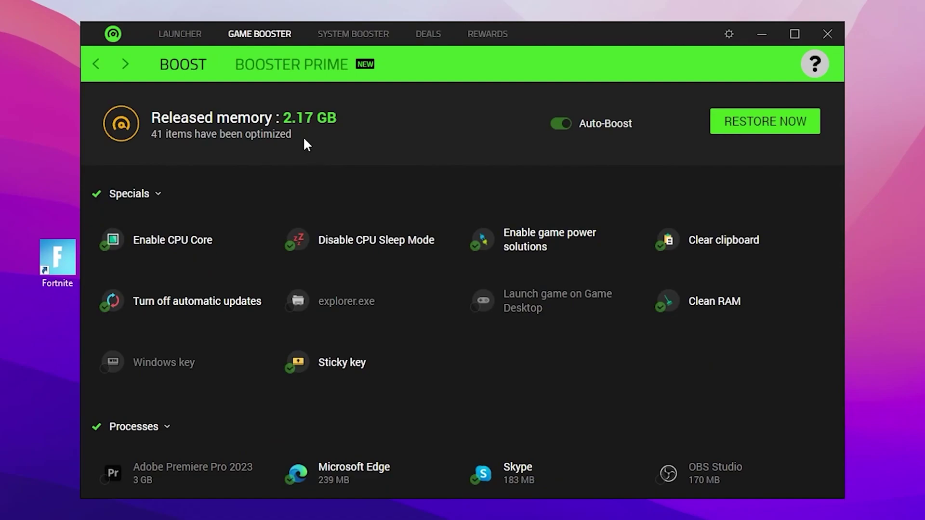
pyautogui.click(342, 33)
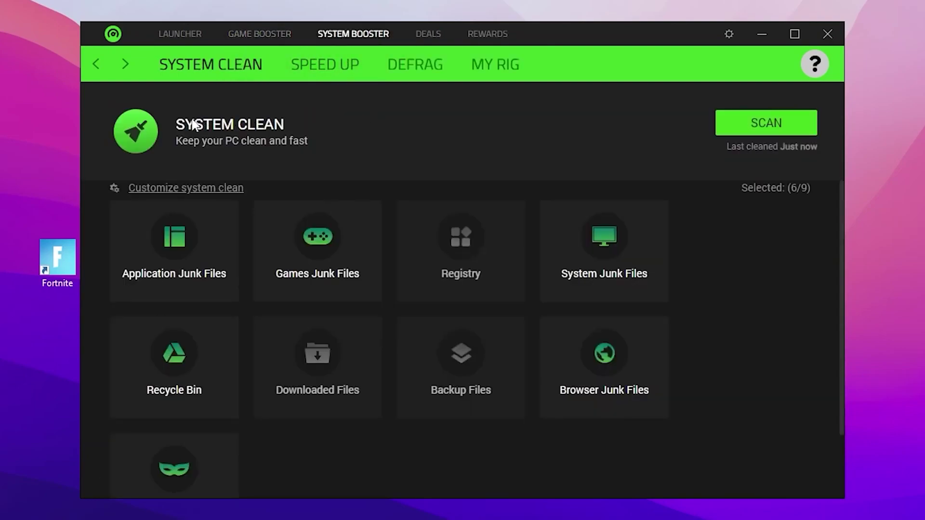
# Scan for junk, clean the 6.90 GB found to free 4.79 GB, and dismiss the summary
pyautogui.click(766, 123)
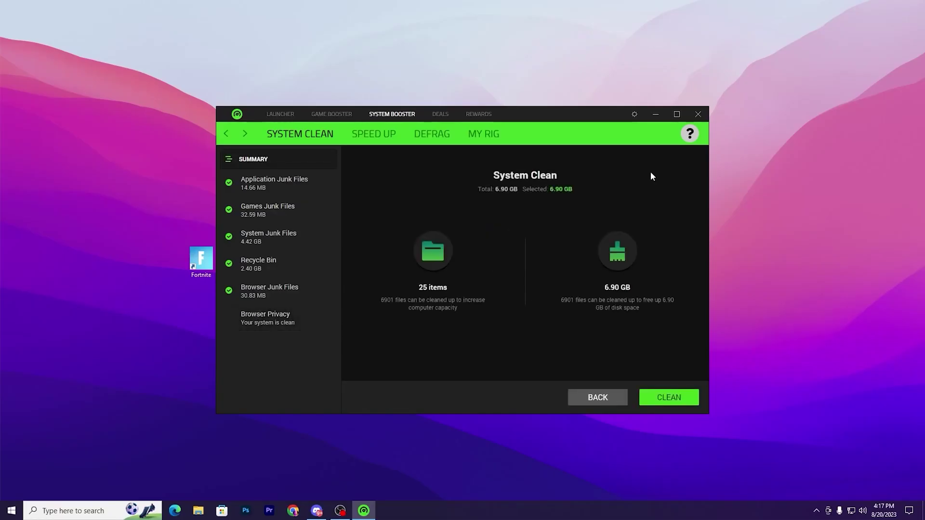
pyautogui.click(680, 400)
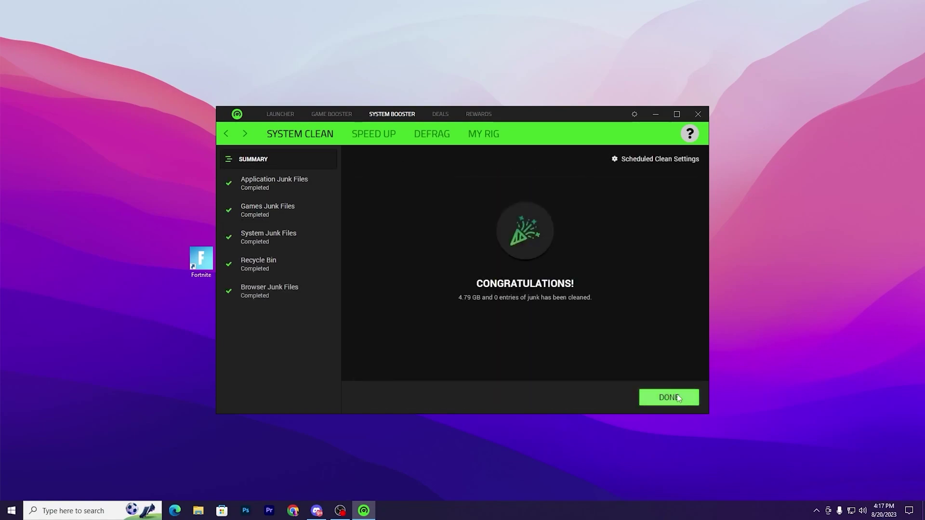
pyautogui.click(669, 398)
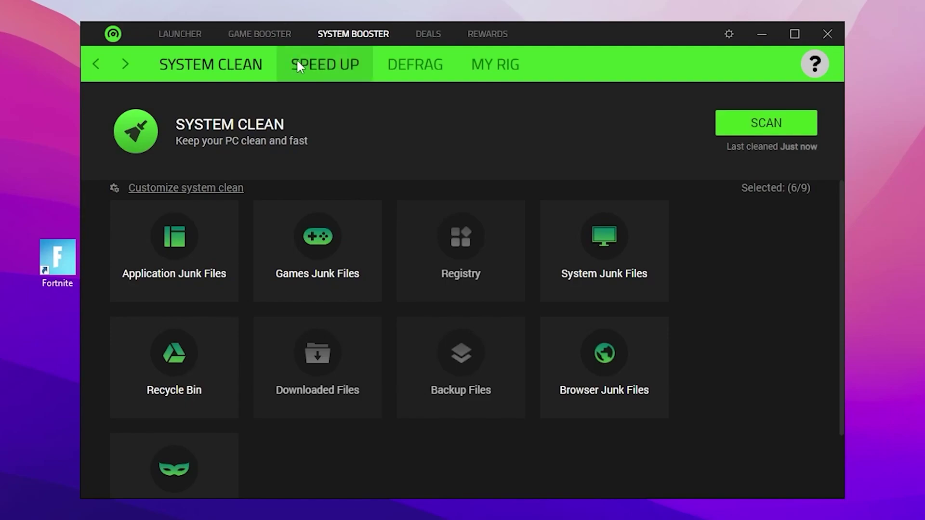
# Optimize all 63 items on the Speed Up list, then close the Razer Cortex window
pyautogui.click(336, 65)
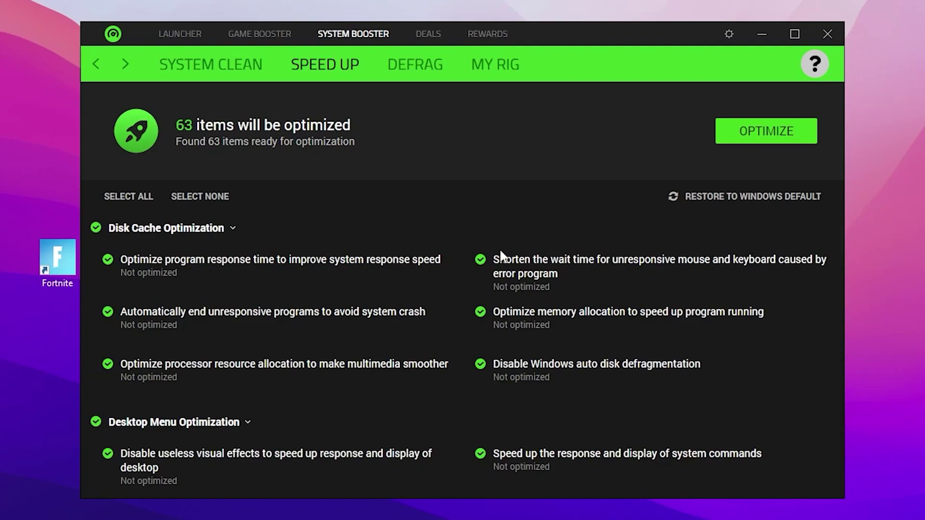
pyautogui.click(762, 133)
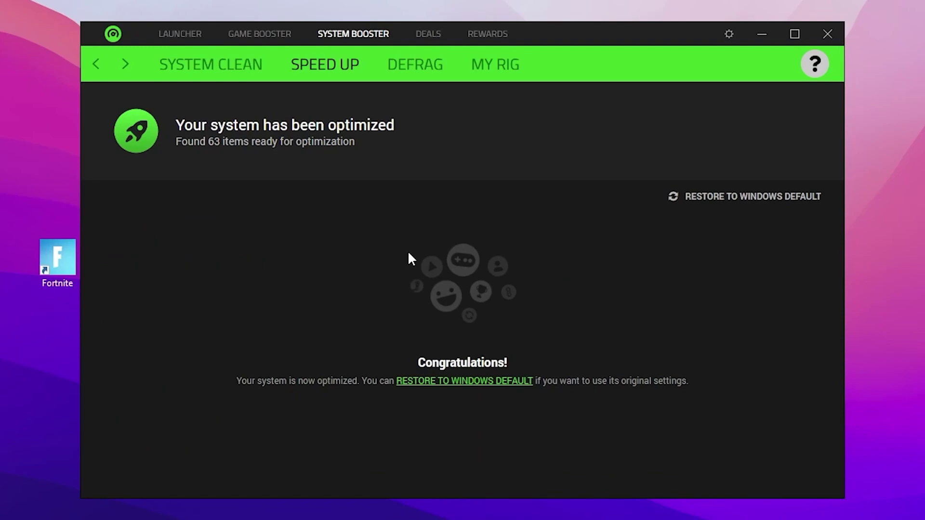
pyautogui.click(831, 33)
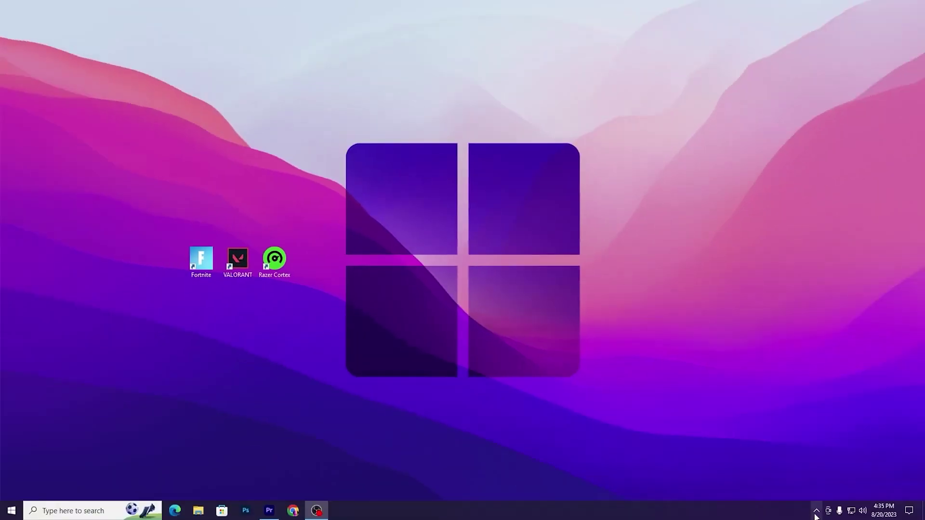
# Open the Run dialog with dfrgui entered and move it to the screen centre
pyautogui.click(816, 510)
pyautogui.click(546, 379)
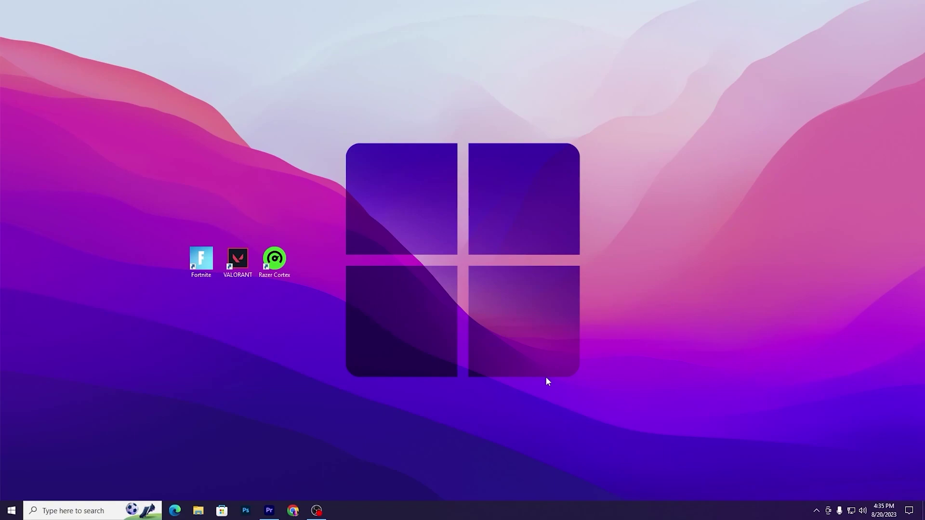
pyautogui.press('super+r')
pyautogui.moveTo(63, 405); pyautogui.dragTo(406, 231)
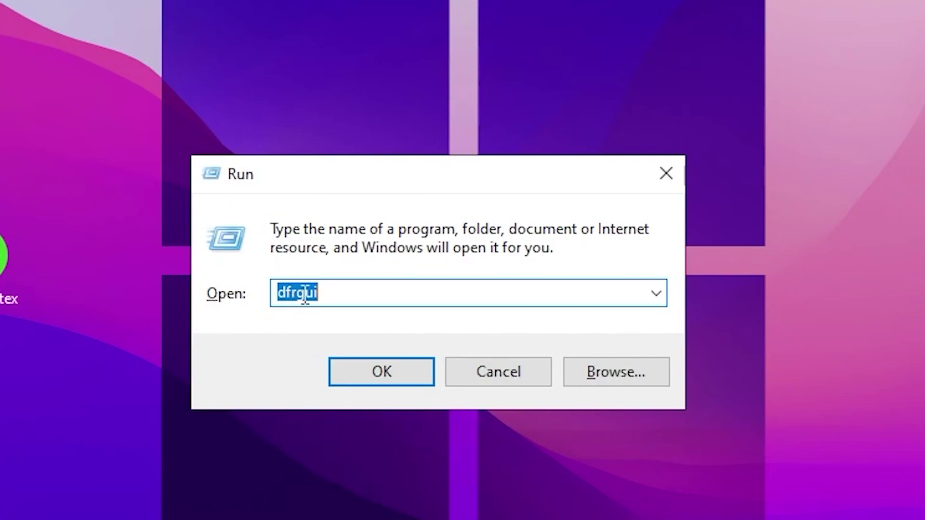
# Launch dfrgui and start optimizing New Volume (D:), reaching Pass 1 at 18%
pyautogui.click(380, 373)
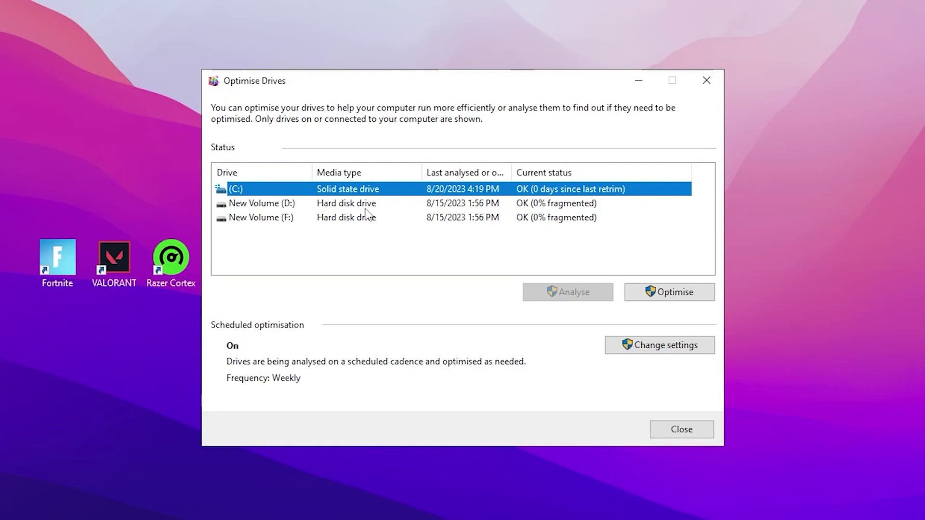
pyautogui.click(241, 204)
pyautogui.click(675, 292)
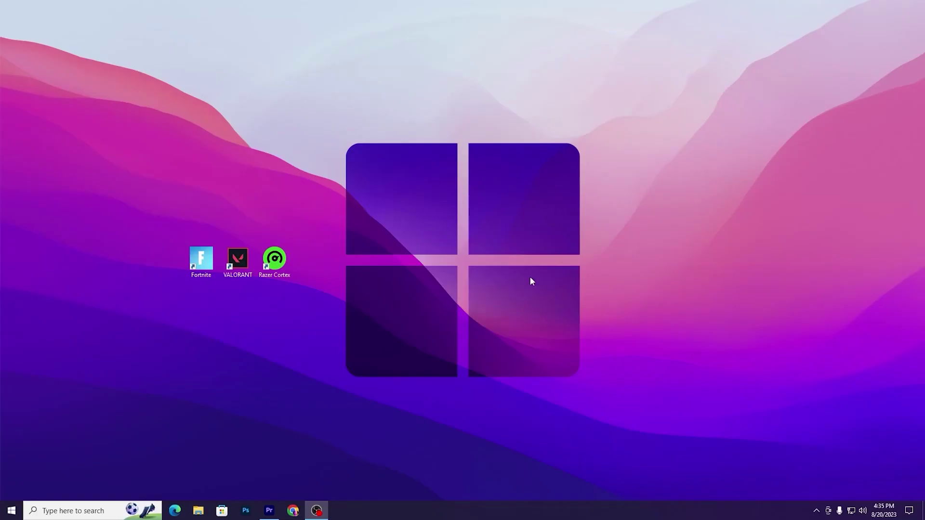
# Open Settings > Gaming > Game Mode and confirm the Game Mode toggle is On
pyautogui.click(12, 510)
pyautogui.click(12, 464)
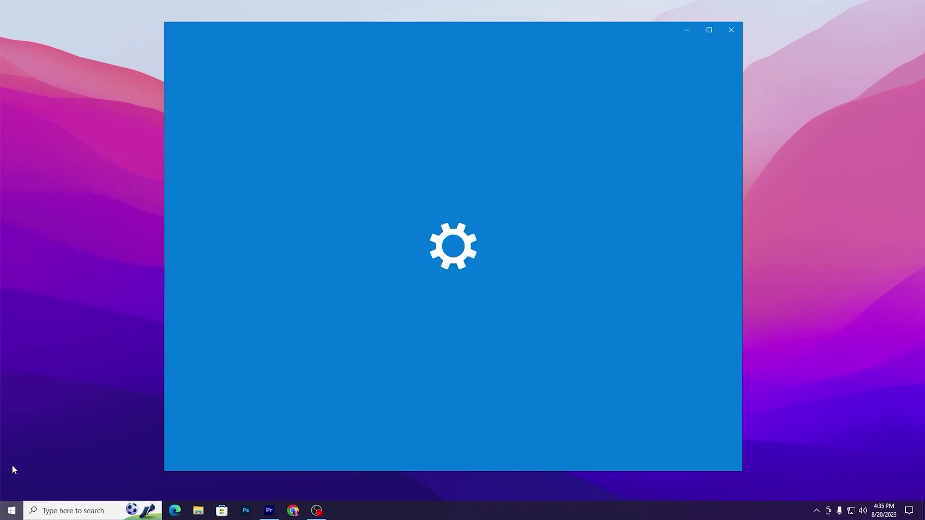
pyautogui.click(260, 281)
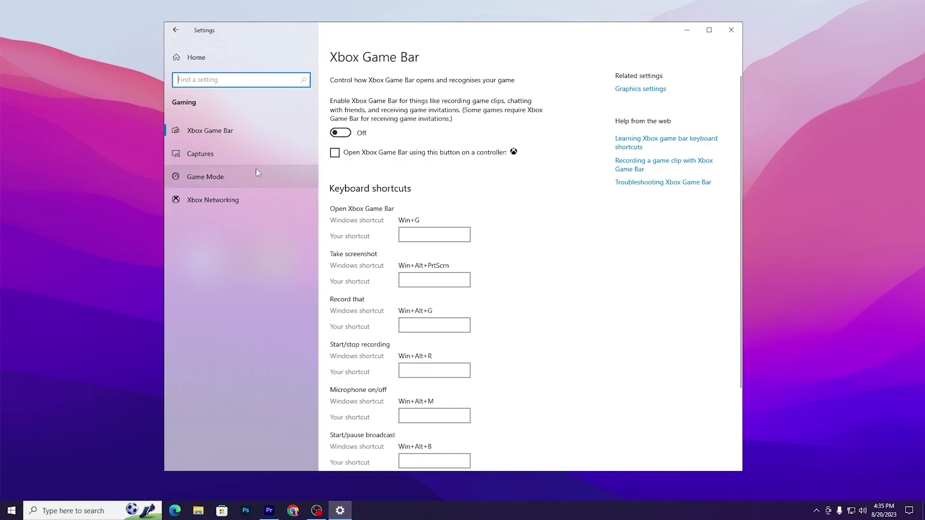
pyautogui.click(199, 182)
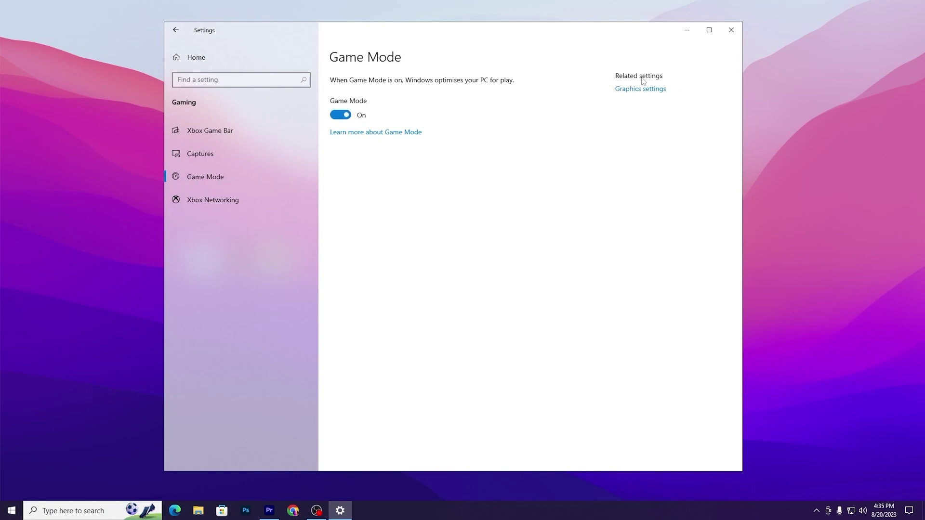
# Save High performance as VALORANT's GPU preference under Graphics settings, then close the Settings window
pyautogui.click(644, 93)
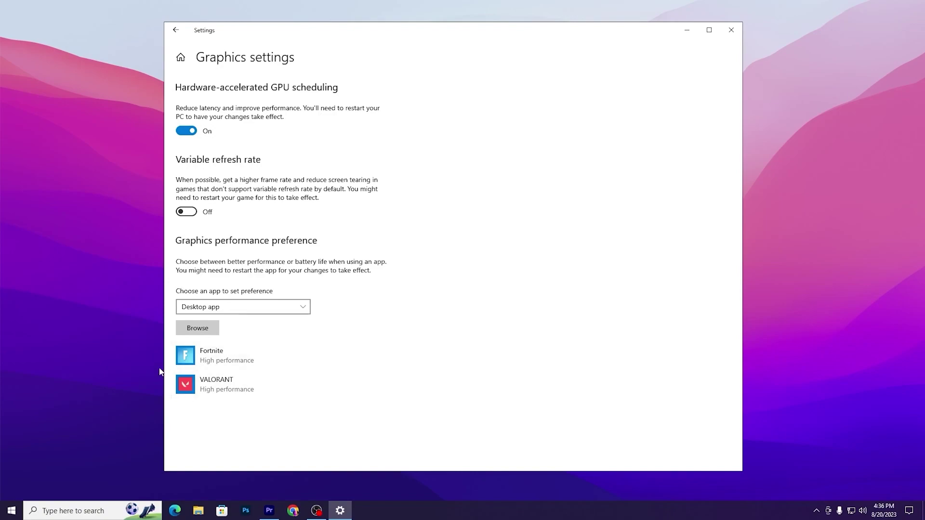
pyautogui.click(210, 385)
pyautogui.click(311, 436)
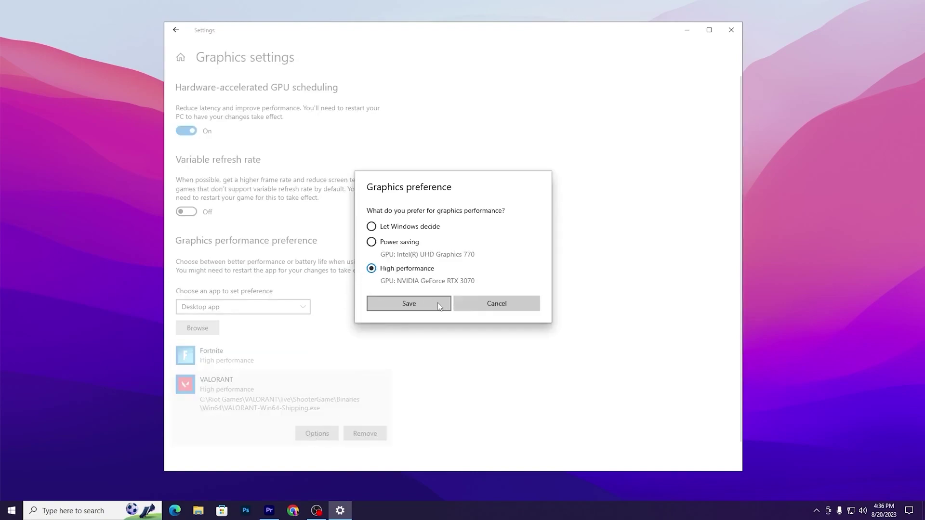
pyautogui.click(420, 308)
pyautogui.click(731, 34)
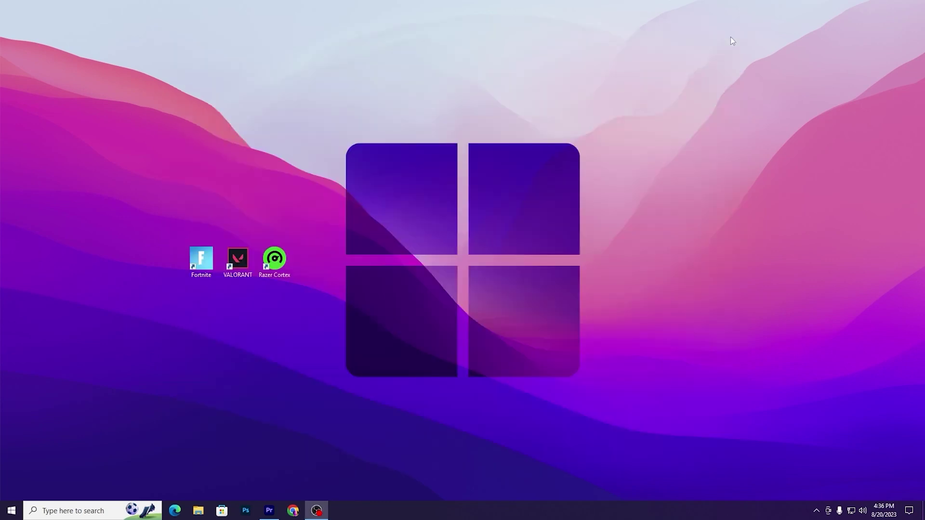